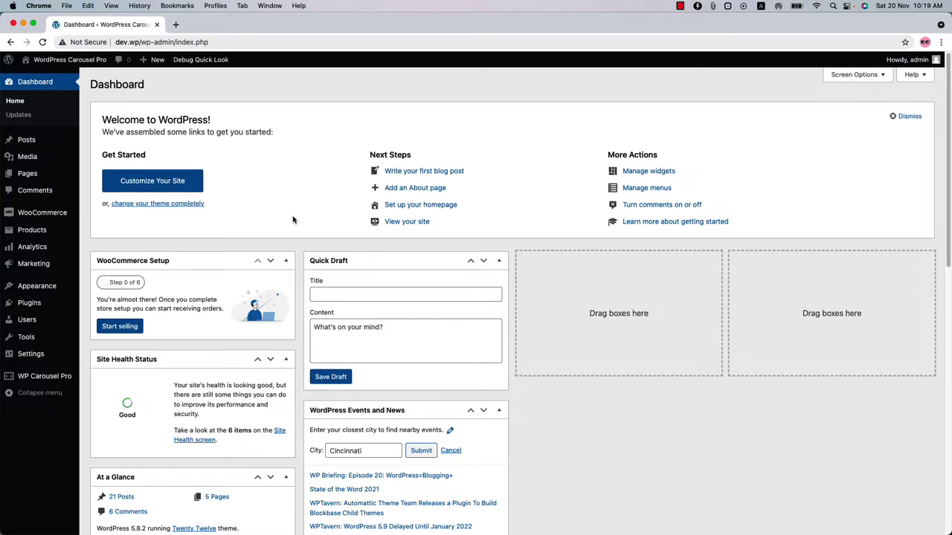
- Add a new carousel in WP Carousel Pro with the title "Test Gallery"
mouse_move(41, 380)
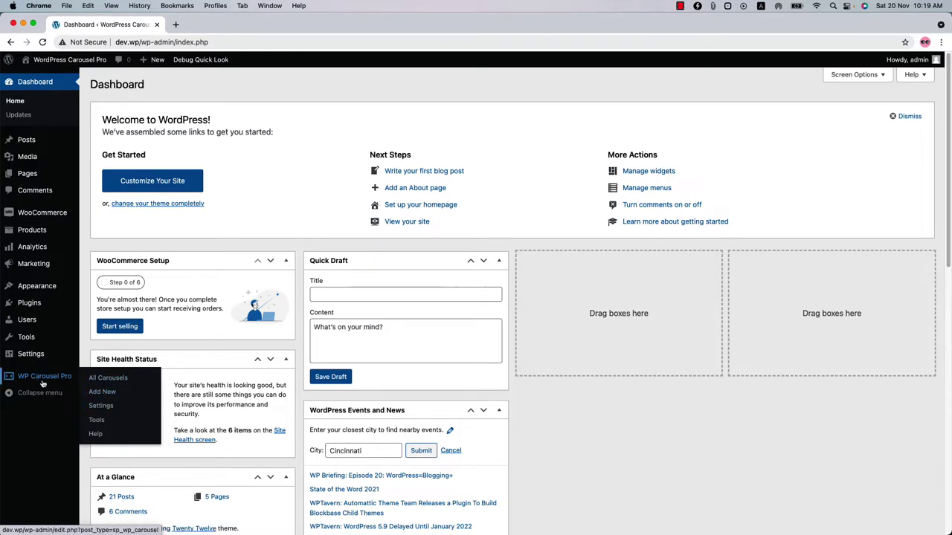
left_click(52, 380)
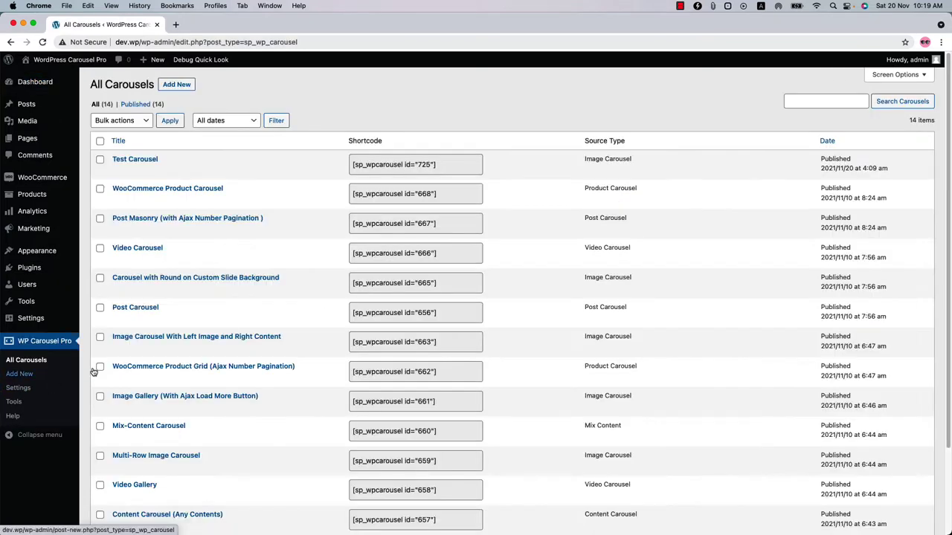
left_click(176, 86)
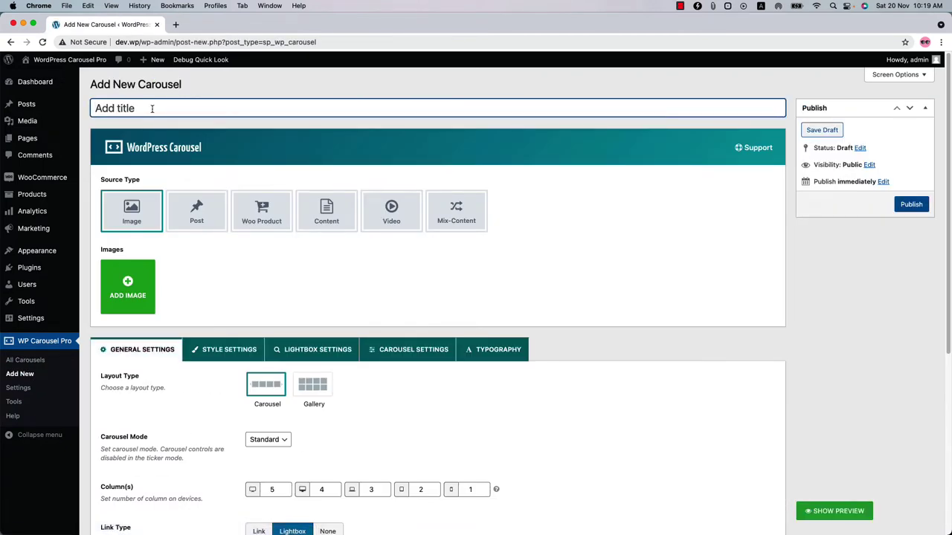
type("Test Gallery")
- Create a new image gallery from the 18 consecutive media library images running from the sunflower to the A-Busy-Port photo
left_click(129, 295)
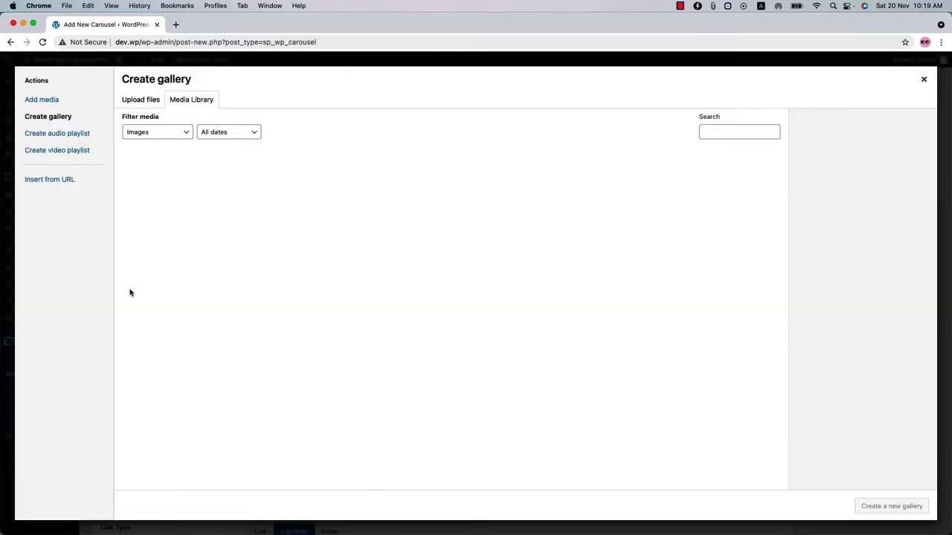
scroll(418, 372, "down", 5)
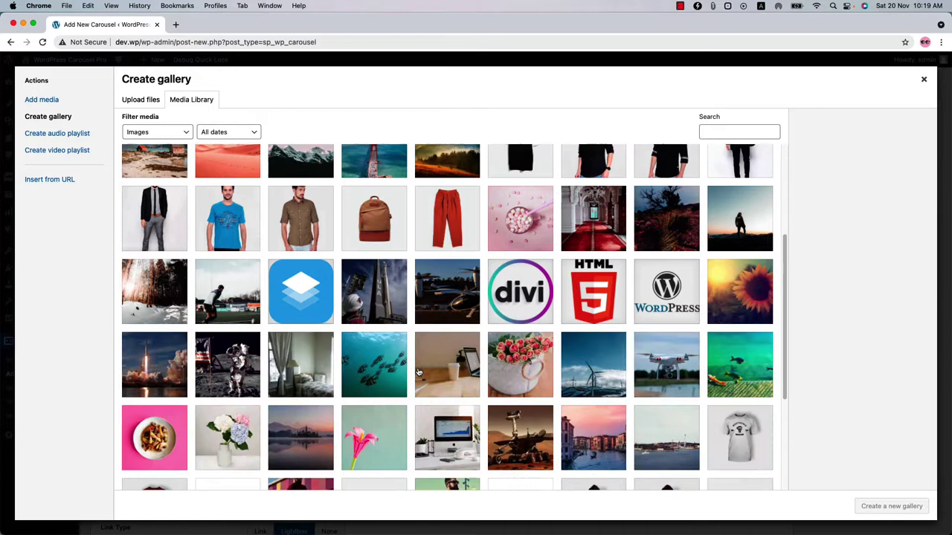
scroll(418, 372, "down", 2)
left_click(739, 217)
left_click(154, 363, "shift")
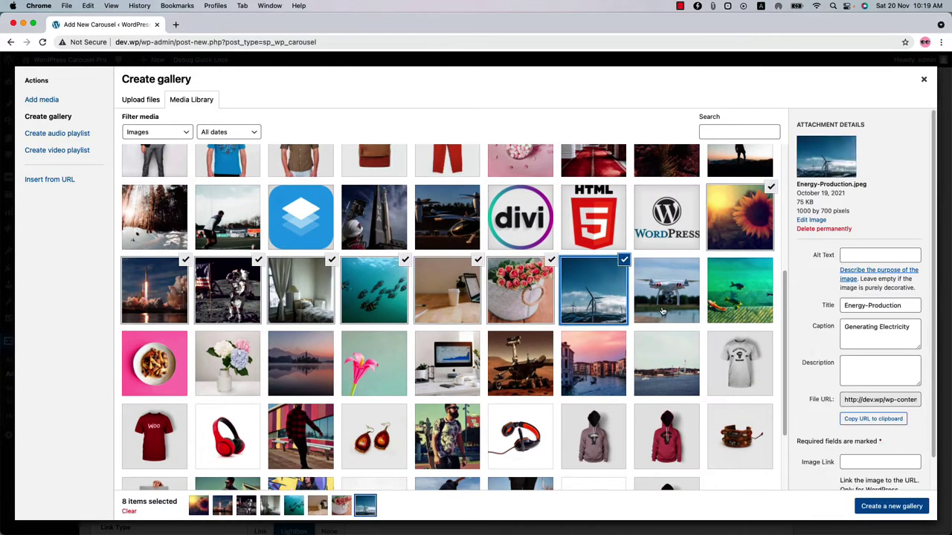
left_click(221, 365)
left_click(297, 370)
left_click(369, 372)
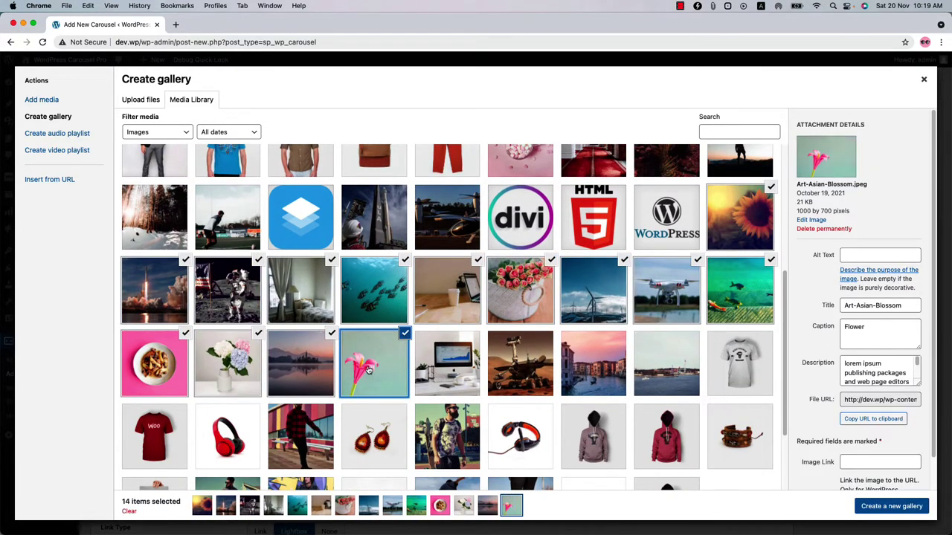
left_click(450, 368)
left_click(520, 368)
left_click(593, 368)
left_click(666, 368)
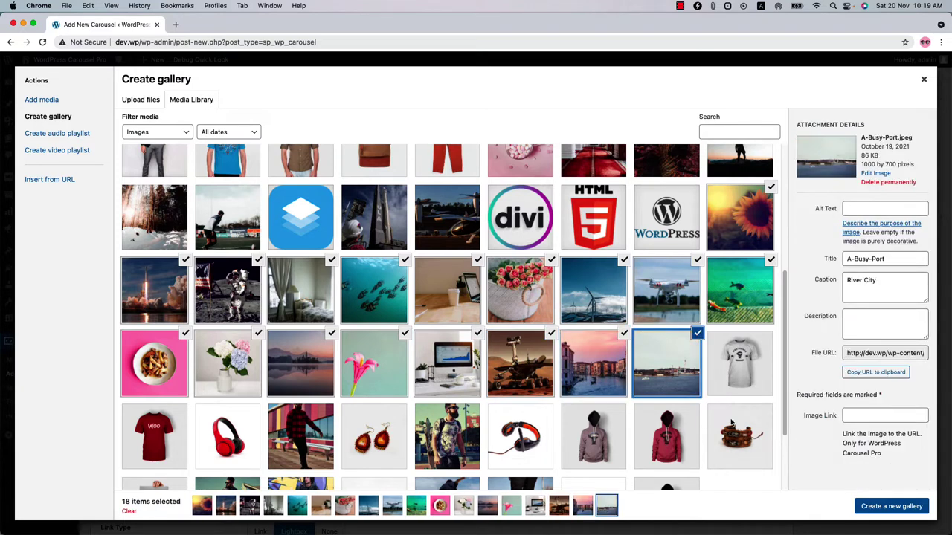
left_click(890, 507)
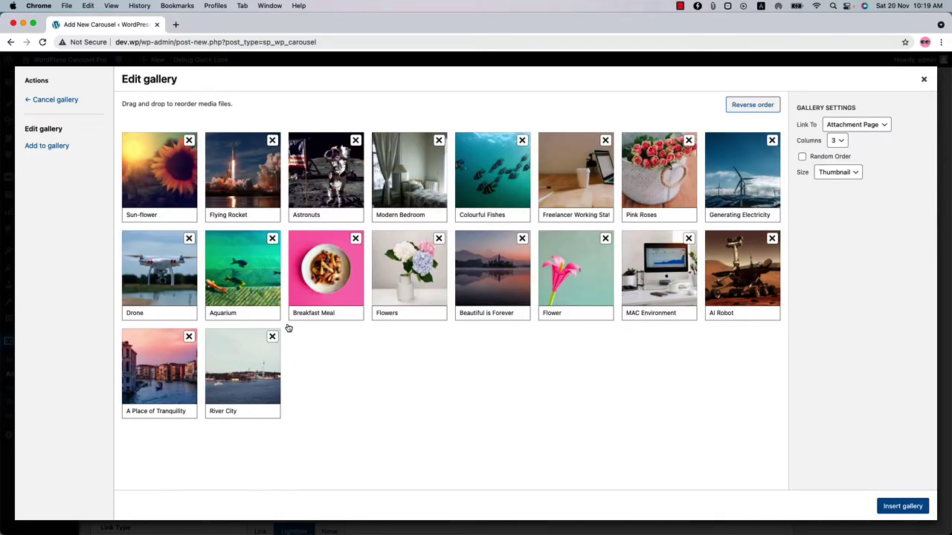
- Examine the caption, description and image link fields in the Sun-flower image's attachment details
left_click(169, 172)
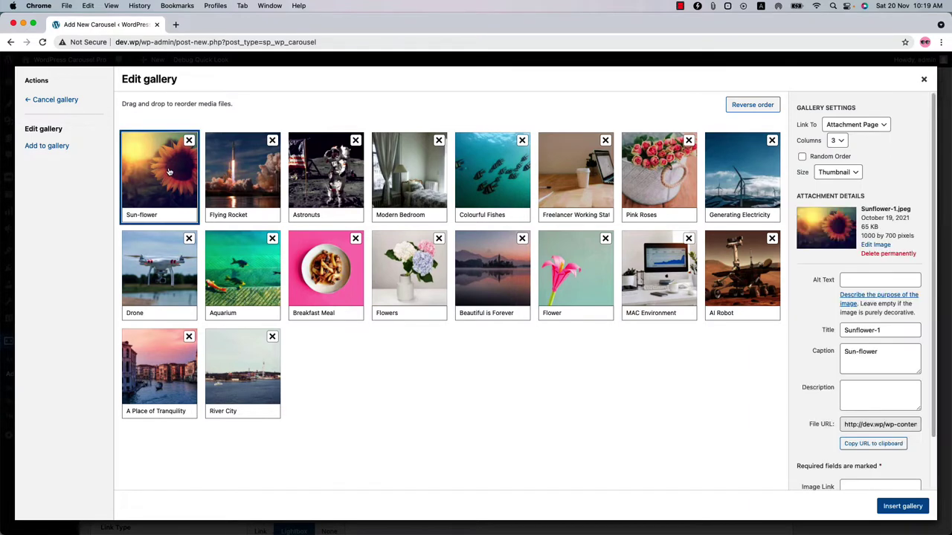
left_click(859, 357)
left_click(860, 393)
scroll(803, 416, "down", 3)
left_click(862, 428)
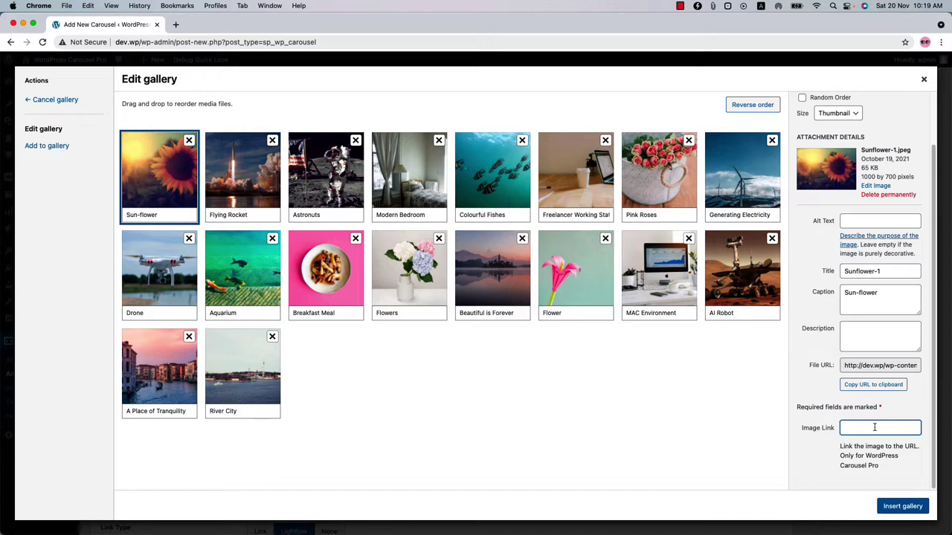
- Reorder the gallery with Flowers in third place and Astronuts between Flower and MAC Environment, and insert the gallery
left_click_drag(403, 294, 304, 204)
left_click_drag(415, 171, 588, 275)
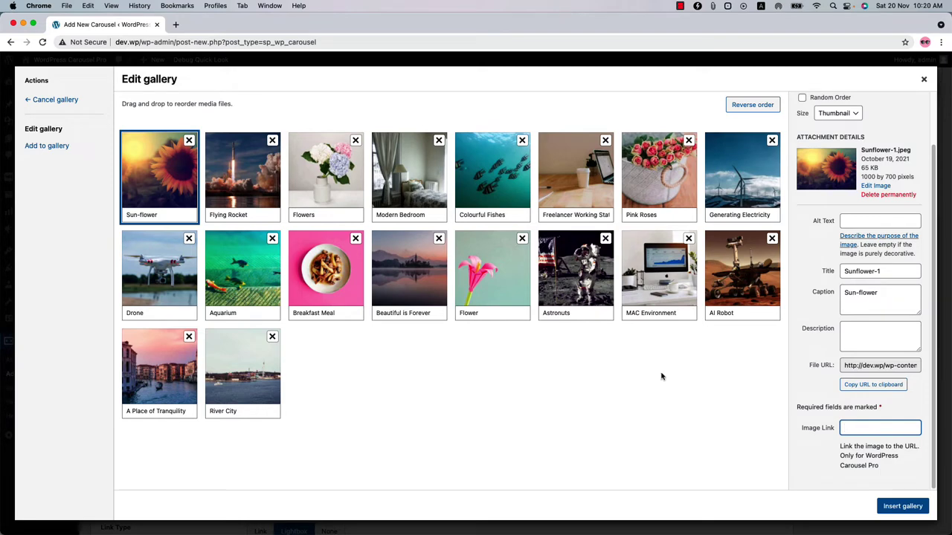
left_click(901, 506)
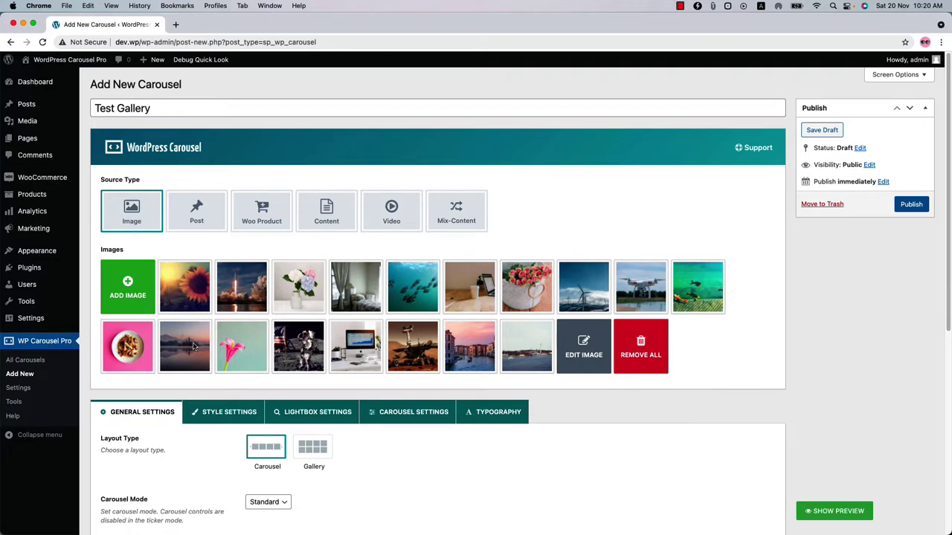
- Show the live preview, change the layout type to Gallery, and check the refreshed preview
left_click(828, 513)
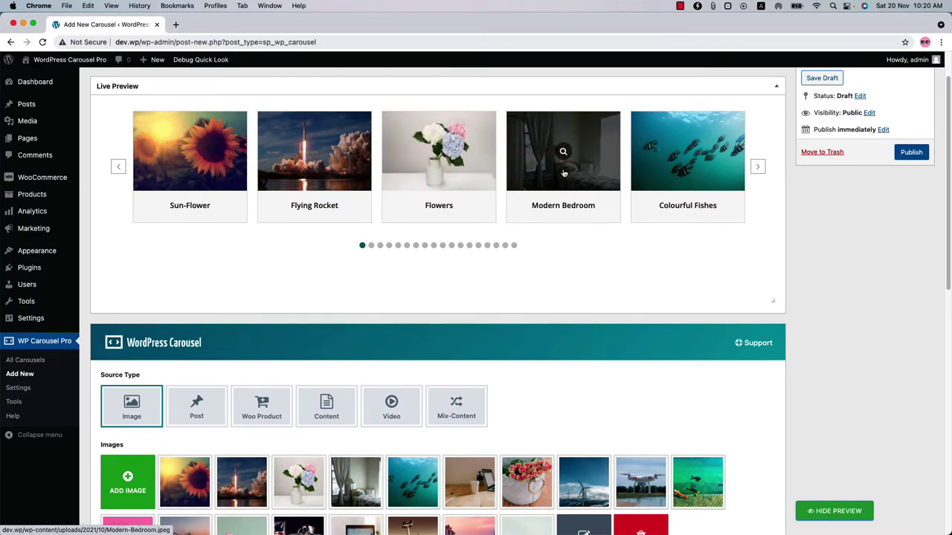
scroll(228, 415, "down", 5)
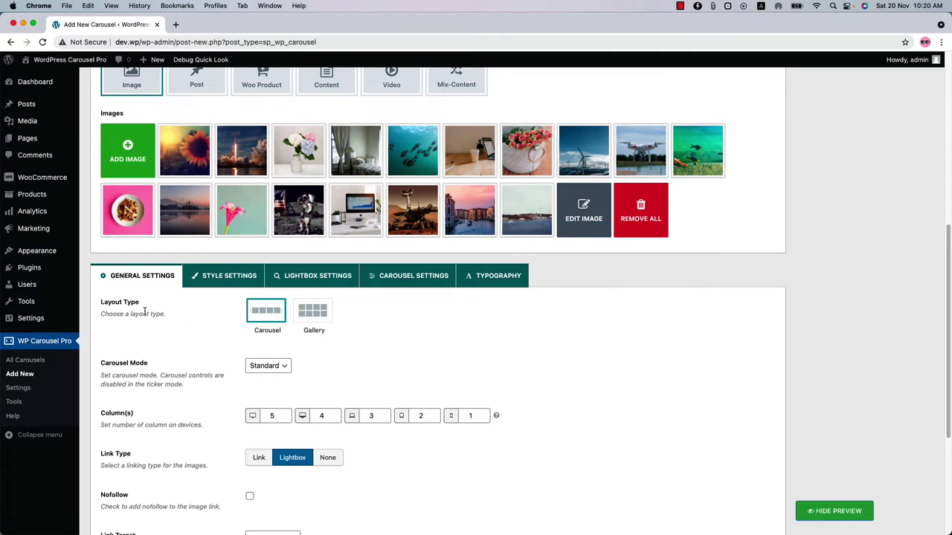
left_click(325, 312)
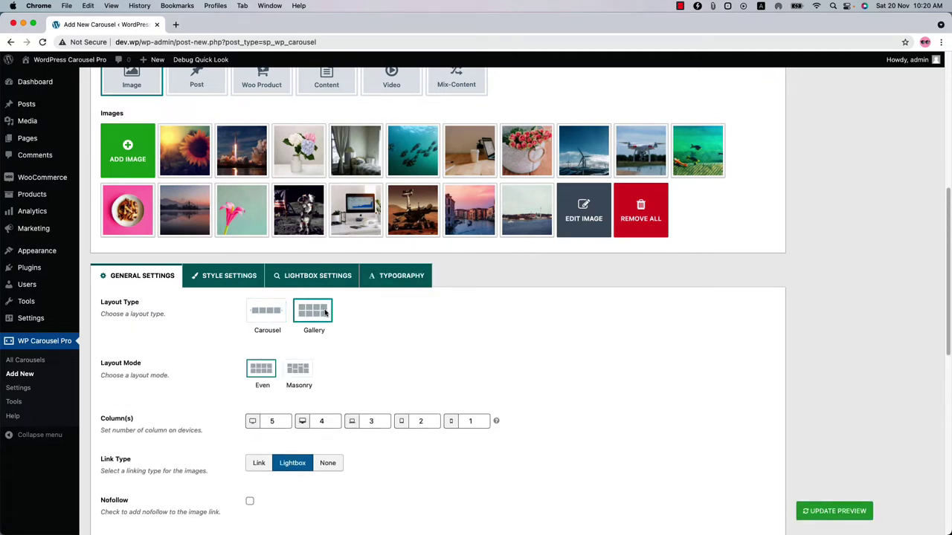
left_click(846, 511)
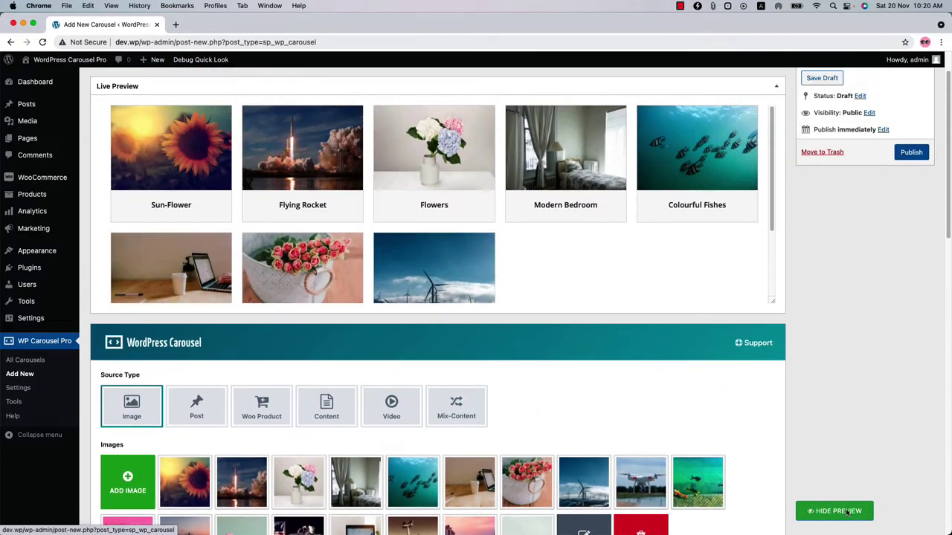
scroll(653, 296, "down", 5)
scroll(531, 245, "up", 5)
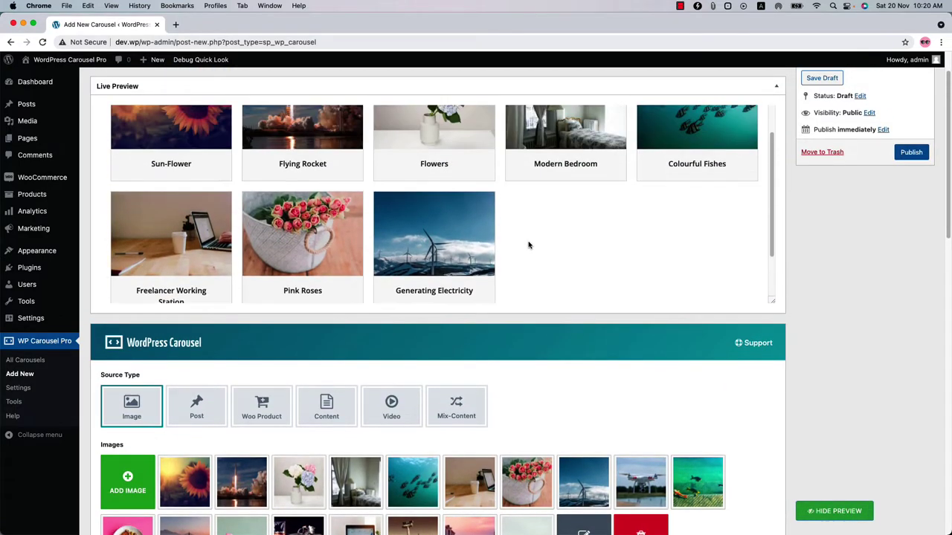
scroll(529, 246, "down", 5)
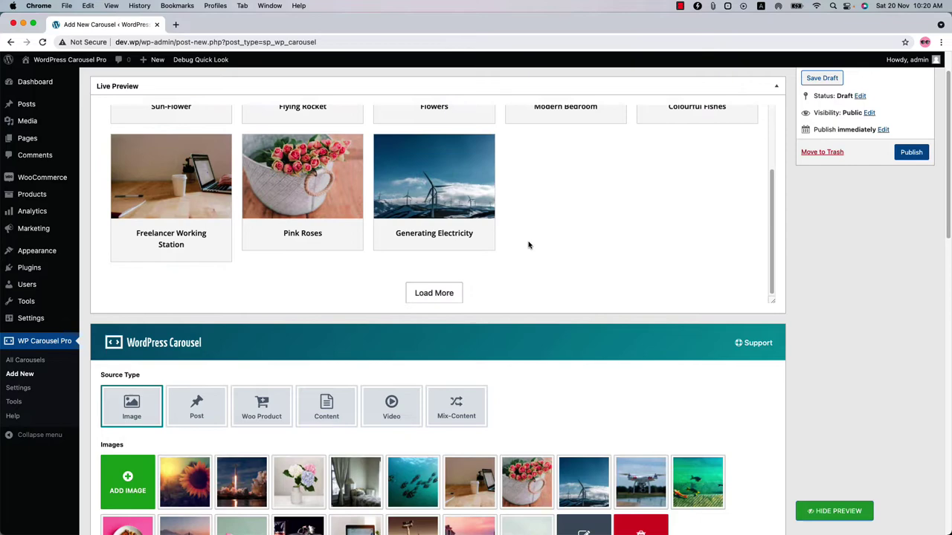
scroll(465, 236, "up", 5)
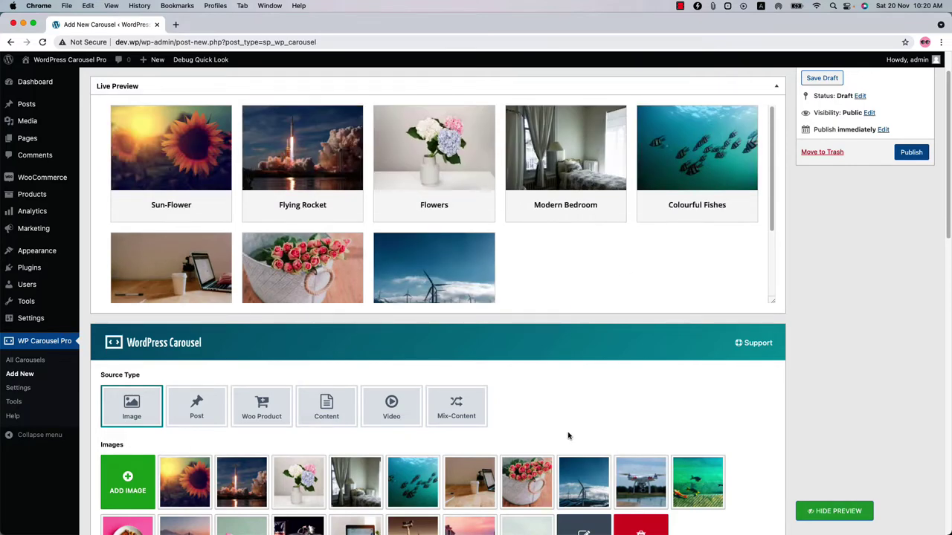
- Set the pagination to show 10 items per page or click, and check the updated live preview
scroll(568, 435, "down", 5)
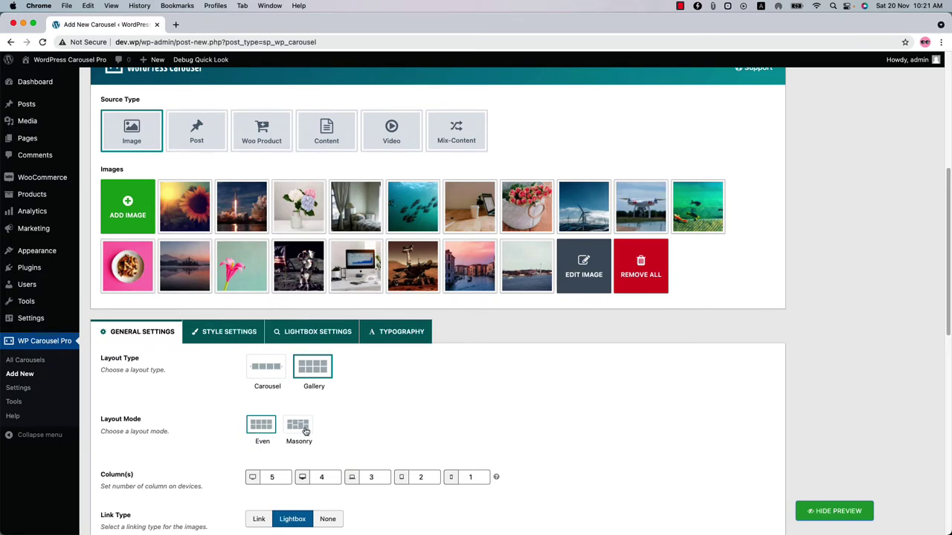
scroll(198, 439, "down", 3)
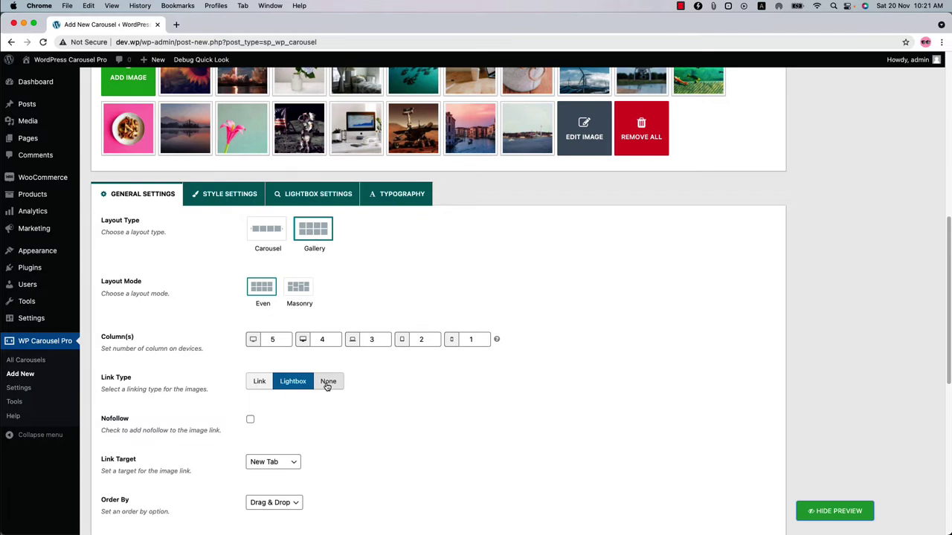
scroll(326, 386, "down", 5)
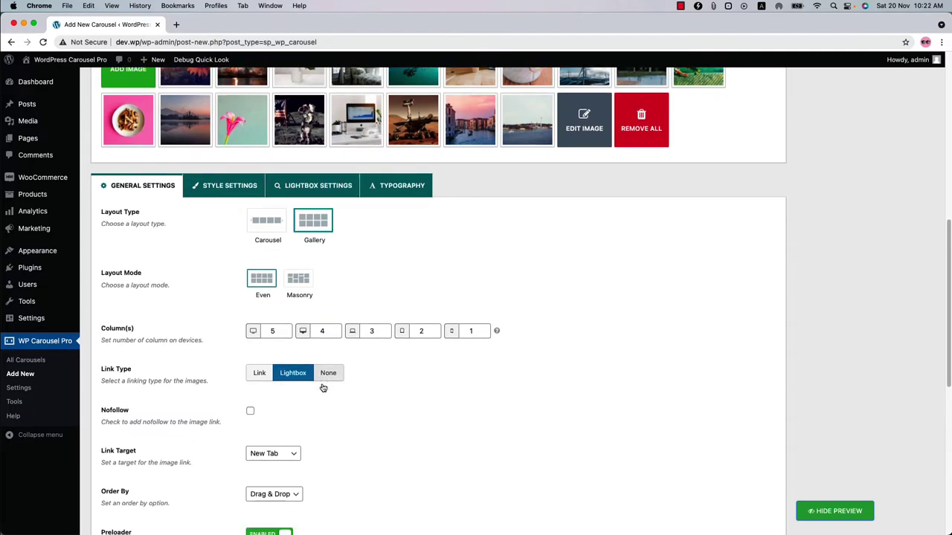
scroll(322, 387, "down", 1)
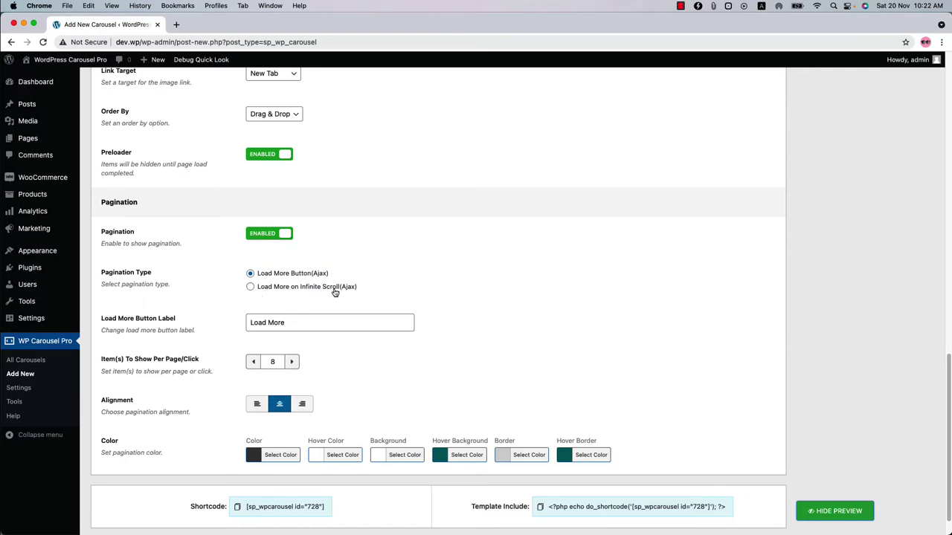
left_click(263, 323)
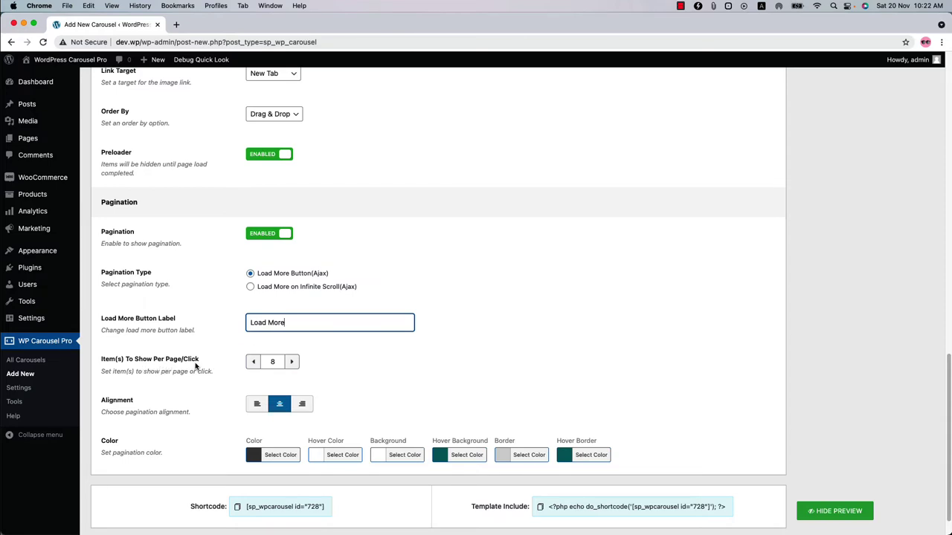
left_click(292, 363)
left_click(292, 363)
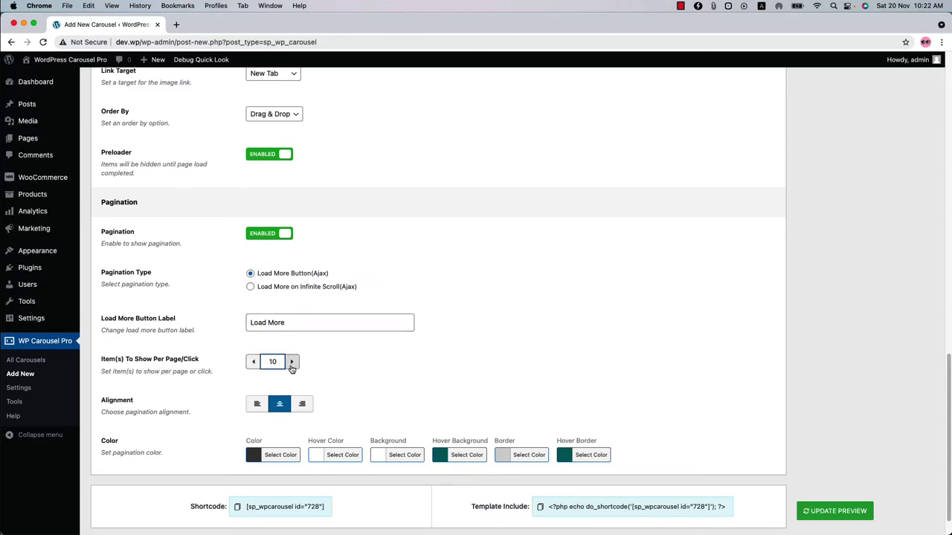
left_click(840, 513)
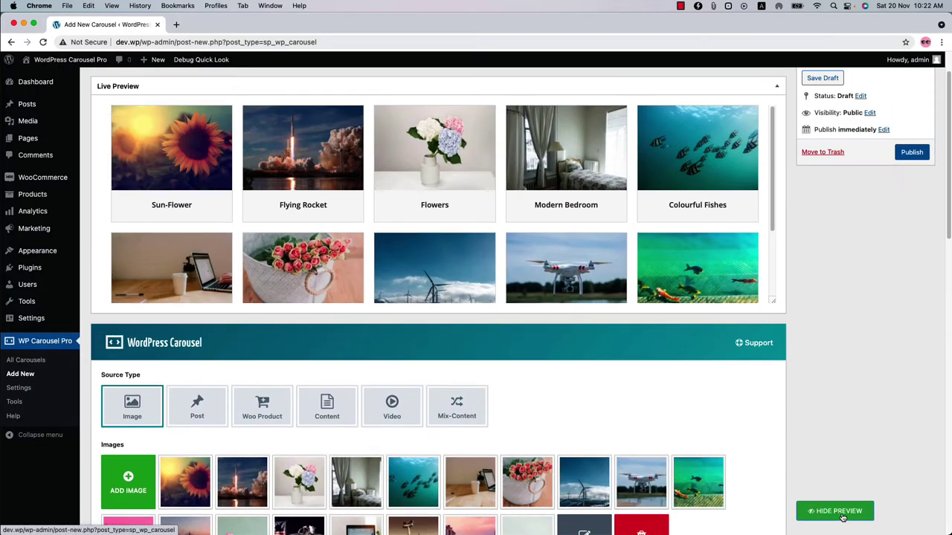
scroll(608, 221, "down", 1)
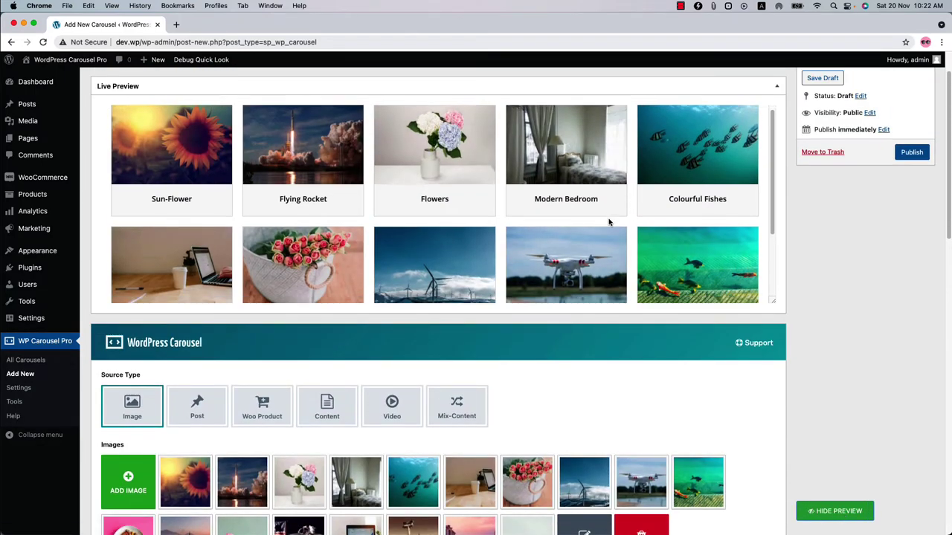
scroll(608, 221, "down", 3)
- Set the content position in the style settings to Top after trying Overlay, and update the live preview
scroll(191, 393, "down", 15)
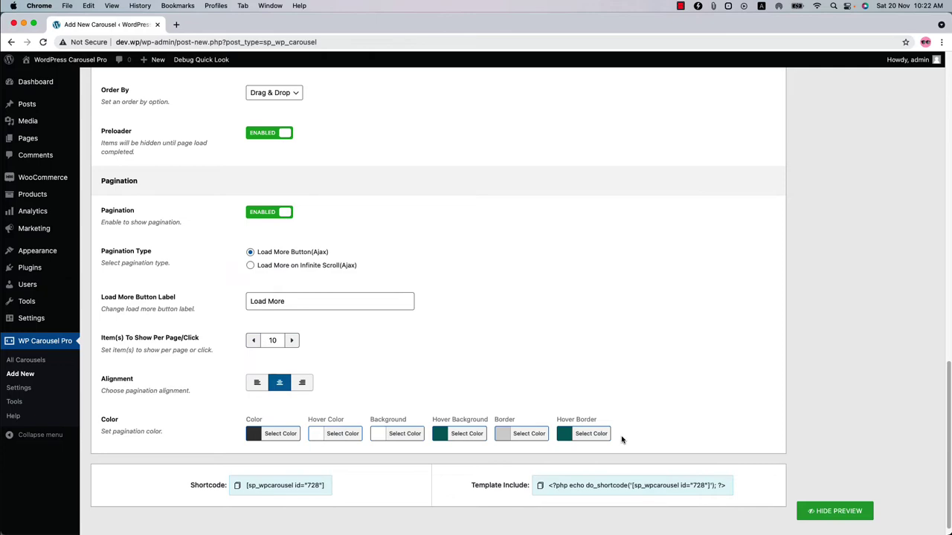
scroll(621, 439, "up", 15)
scroll(620, 438, "down", 3)
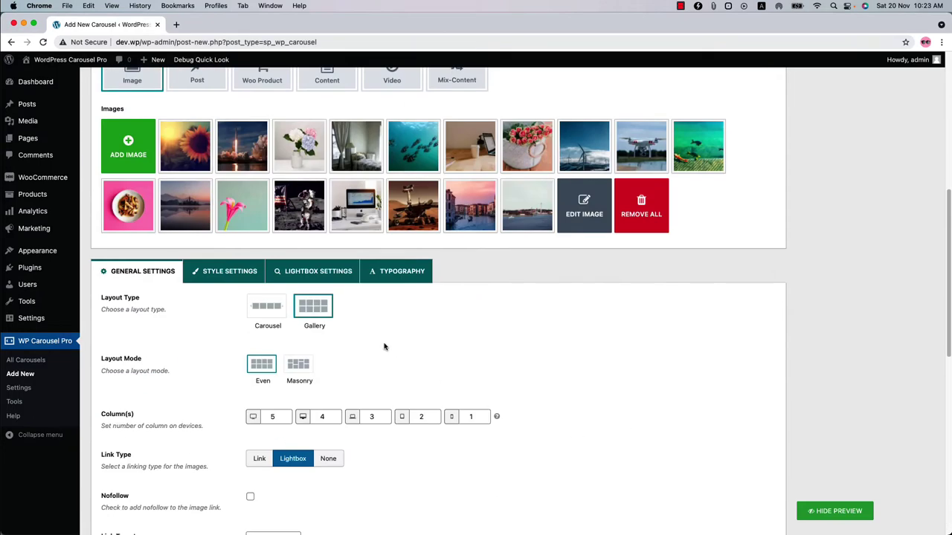
left_click(246, 272)
scroll(140, 263, "down", 3)
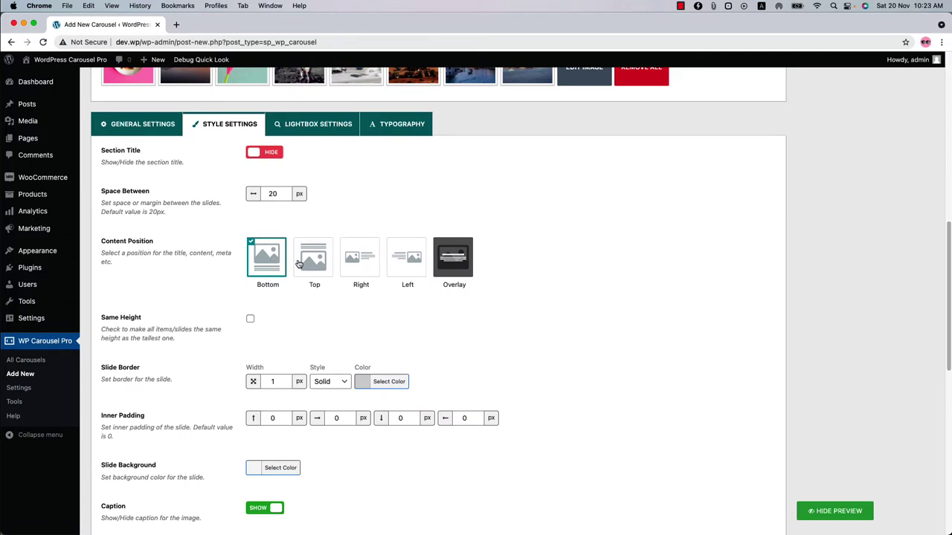
left_click(453, 260)
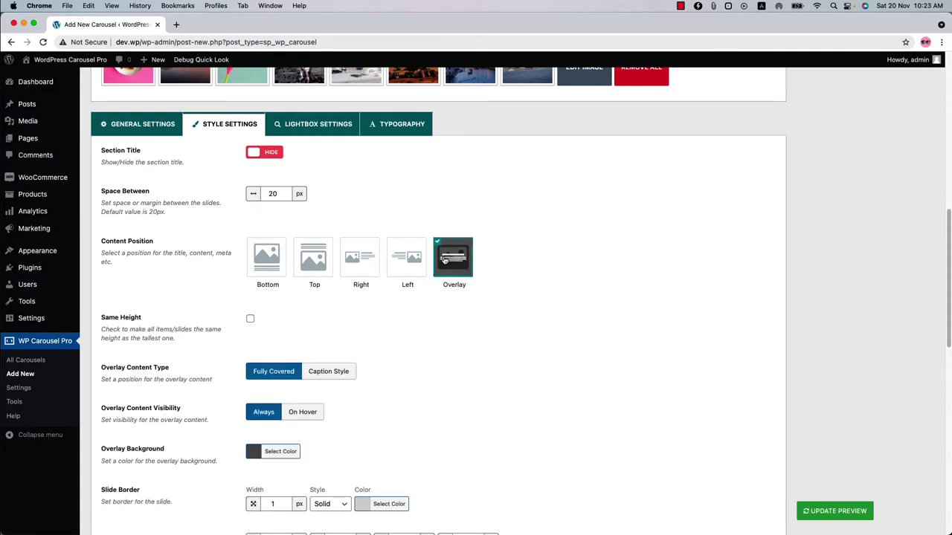
left_click(313, 266)
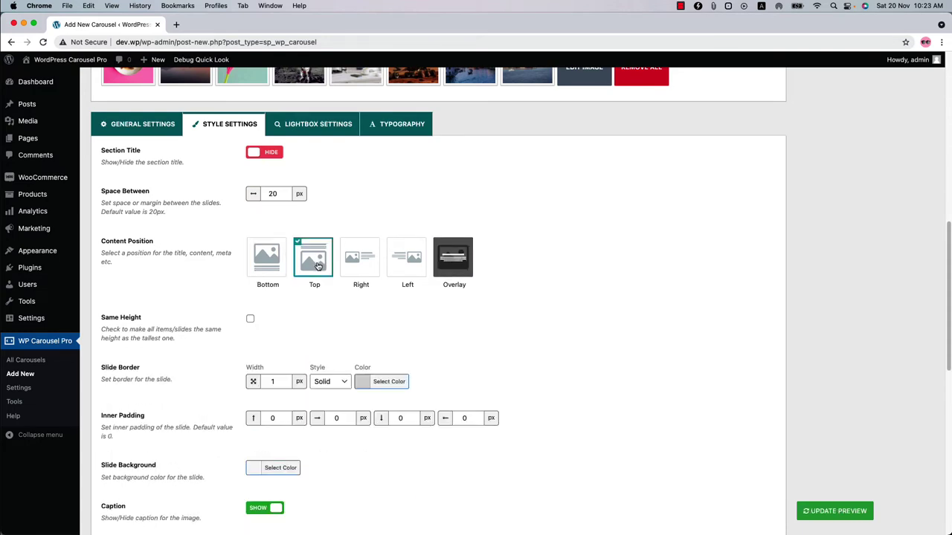
left_click(850, 511)
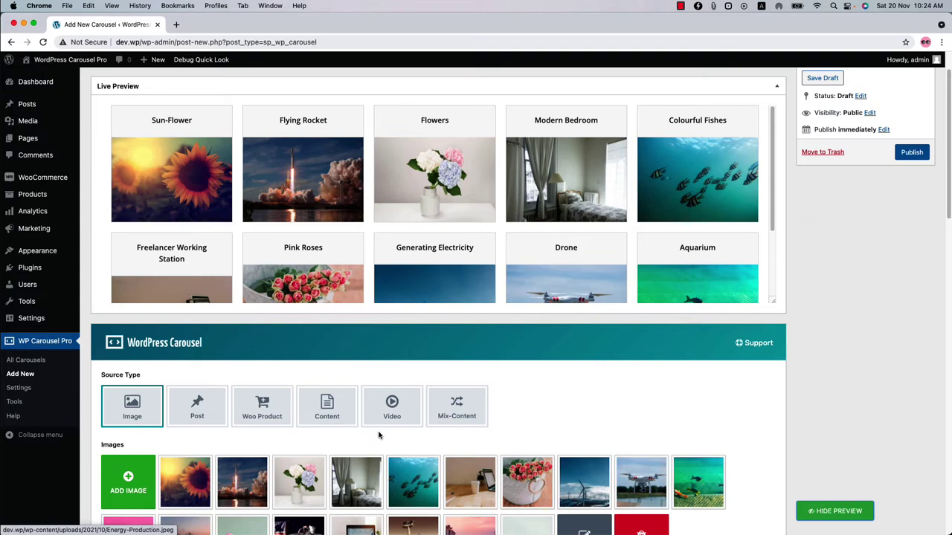
scroll(378, 434, "down", 10)
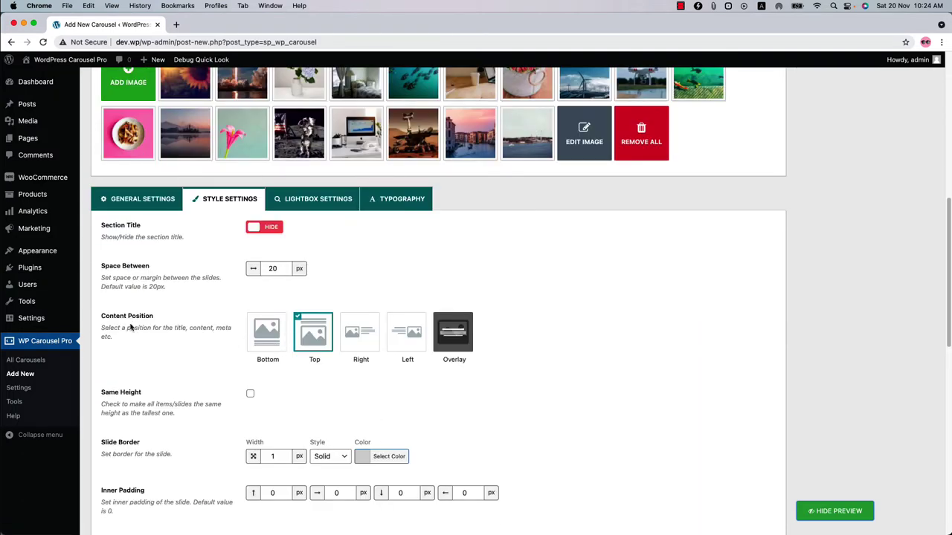
- Hide the image caption, keeping the content position at Top after trying Overlay, and update the live preview
left_click(449, 345)
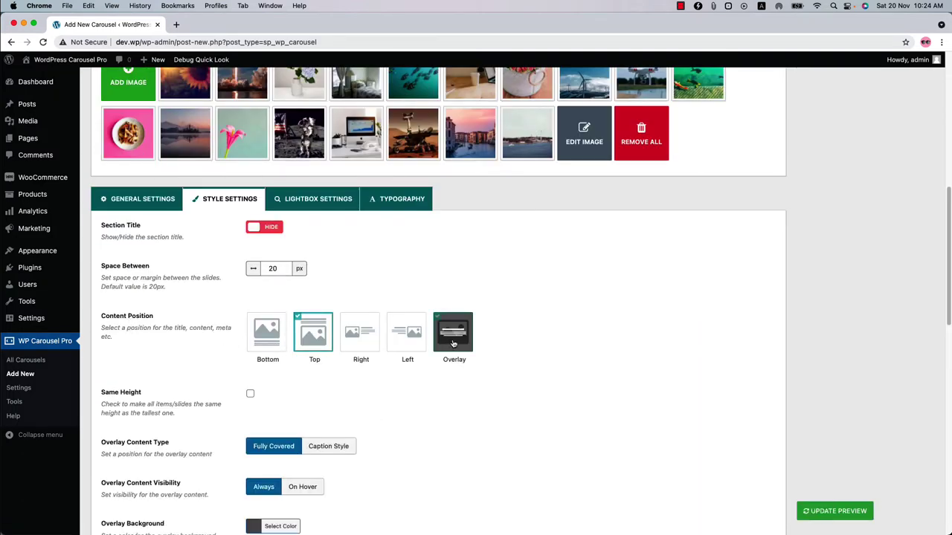
left_click(313, 332)
scroll(266, 396, "down", 3)
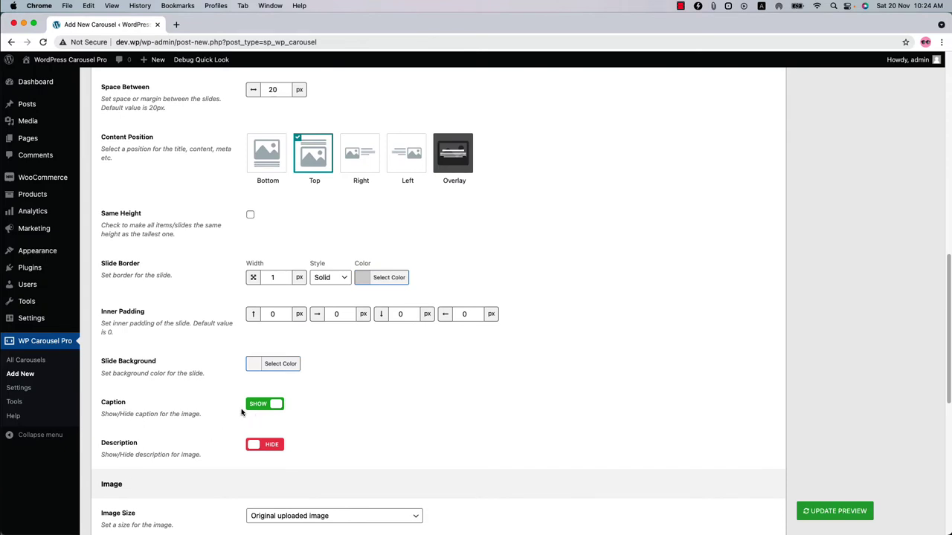
left_click(257, 406)
left_click(905, 510)
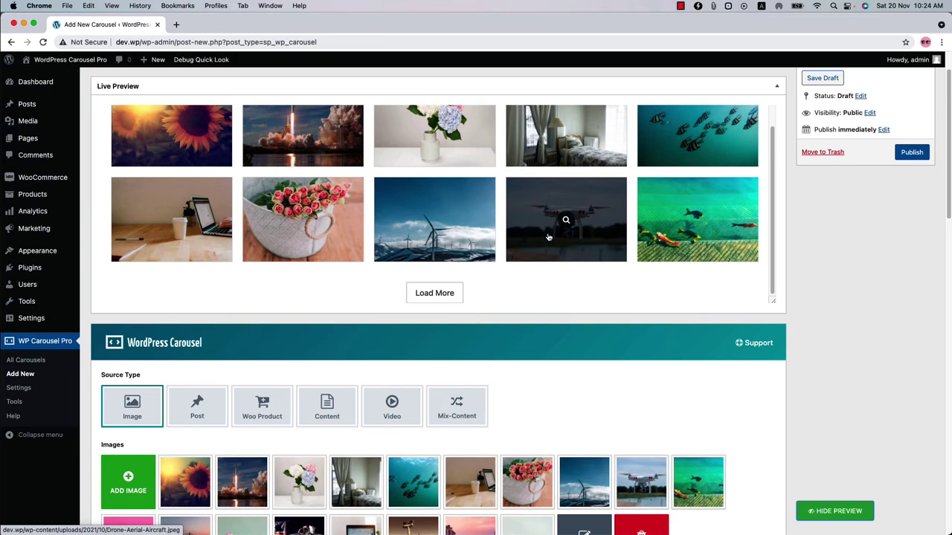
- Set the image zoom effect to Zoom In in the style settings and update the live preview
scroll(233, 381, "down", 15)
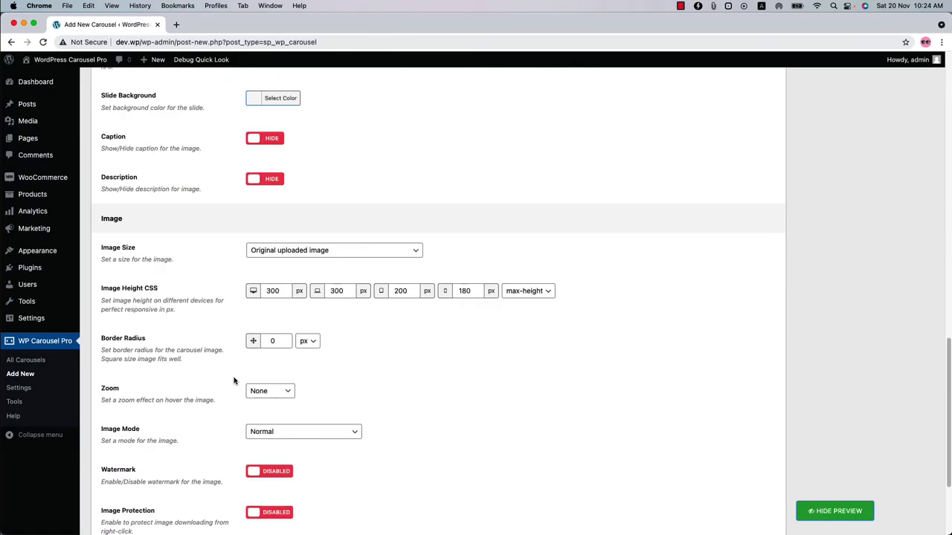
scroll(233, 380, "down", 2)
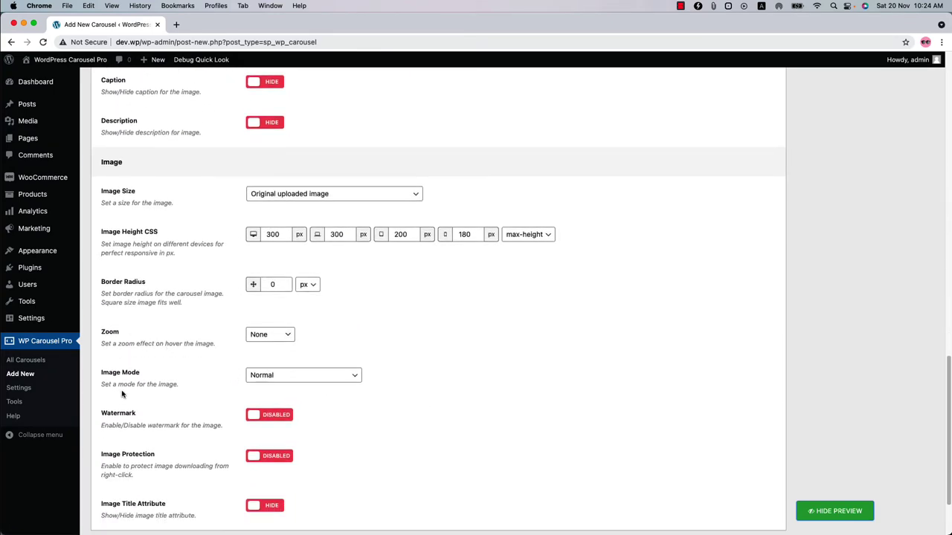
left_click(279, 340)
left_click(269, 346)
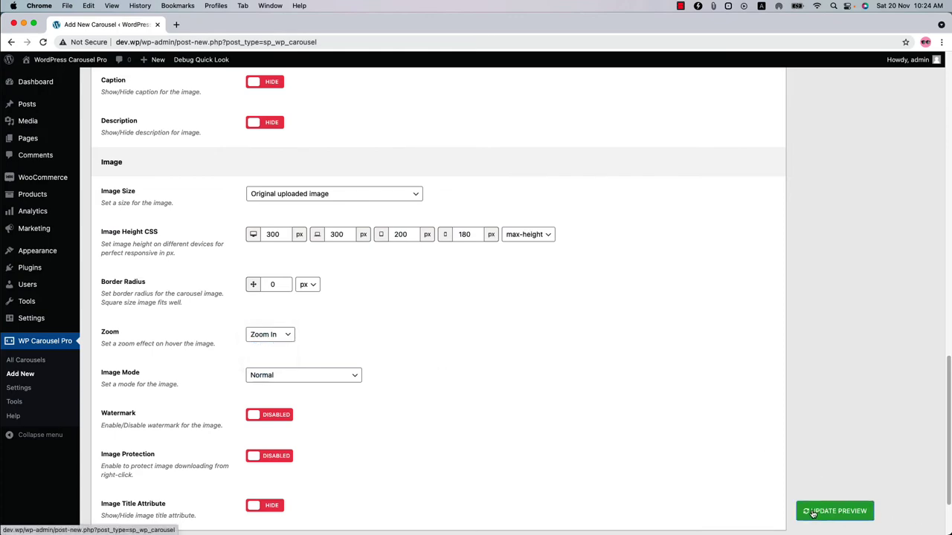
left_click(813, 511)
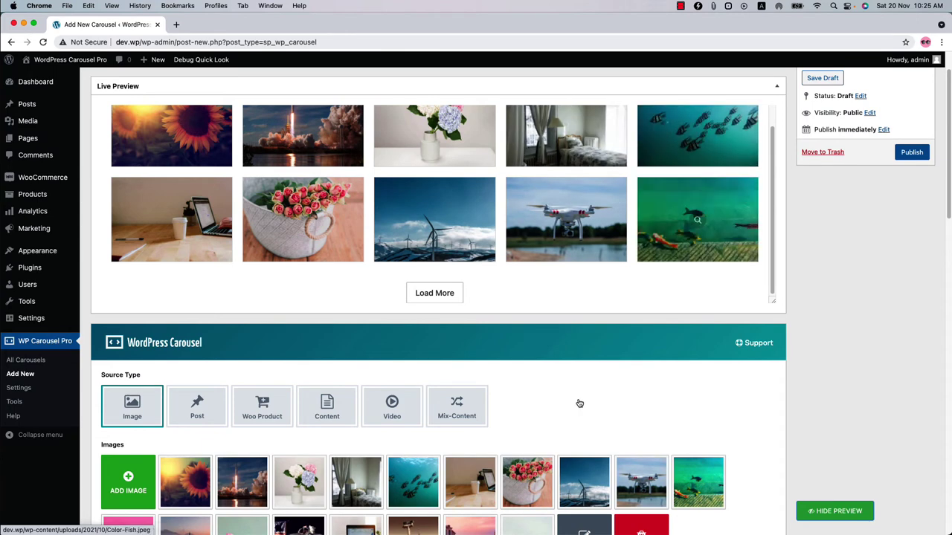
- Review the remaining image style settings and publish the gallery
scroll(579, 403, "down", 15)
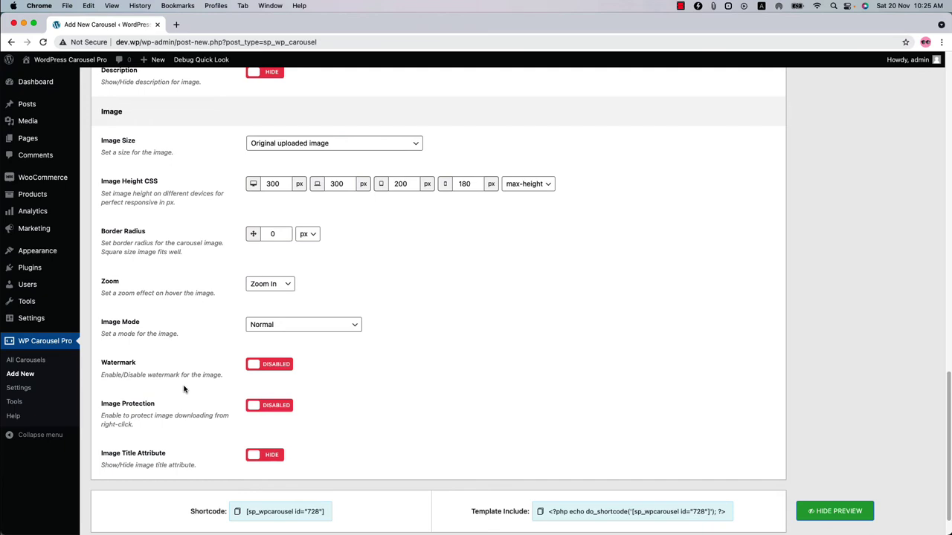
scroll(184, 389, "up", 10)
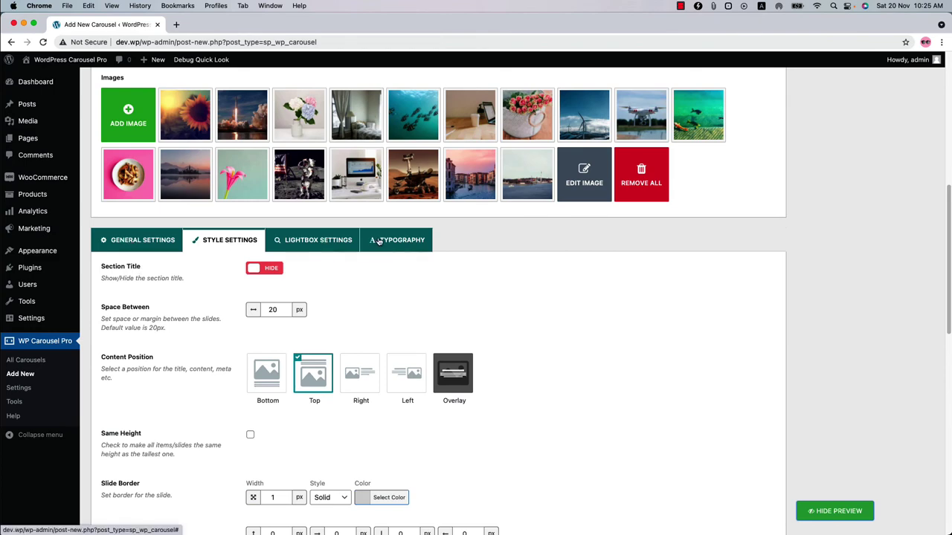
scroll(824, 334, "up", 6)
left_click(915, 205)
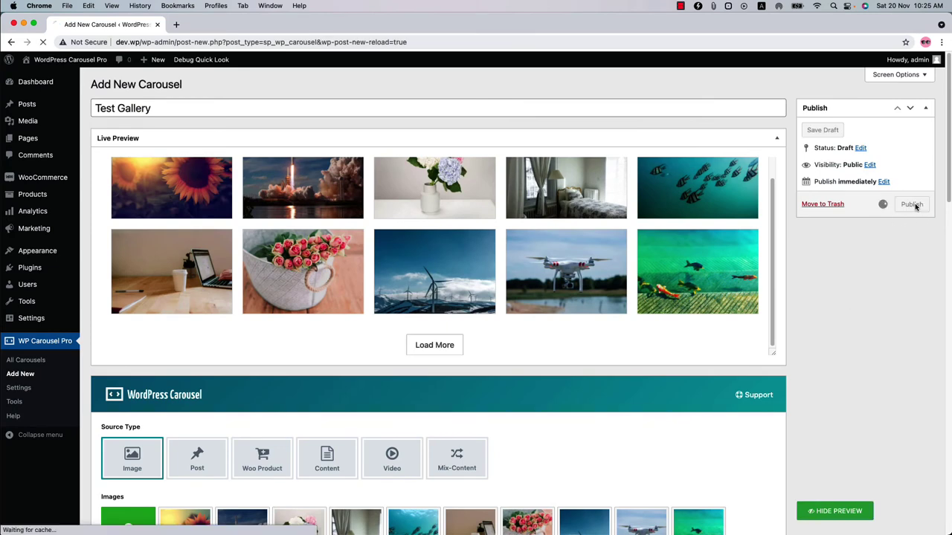
- Copy the published gallery's shortcode to the clipboard
scroll(563, 404, "down", 15)
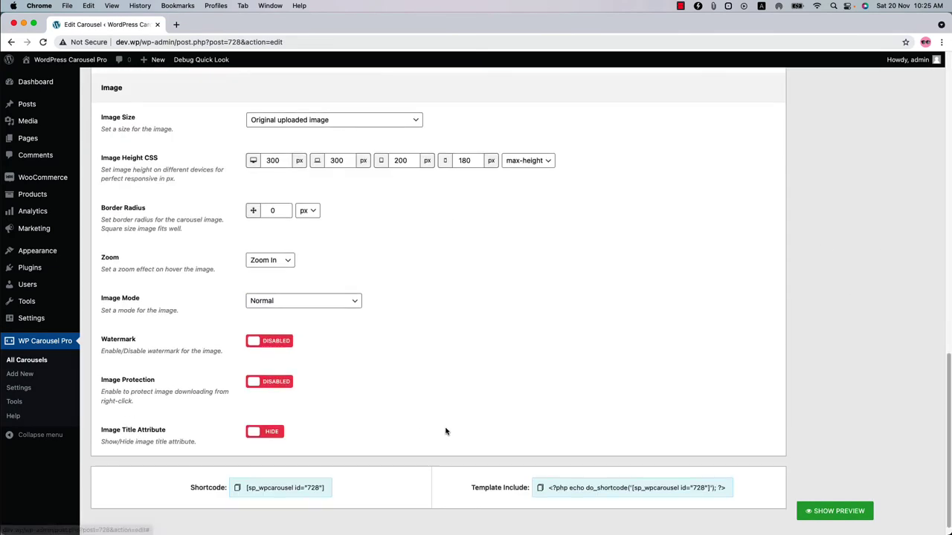
scroll(446, 431, "down", 1)
left_click(277, 472)
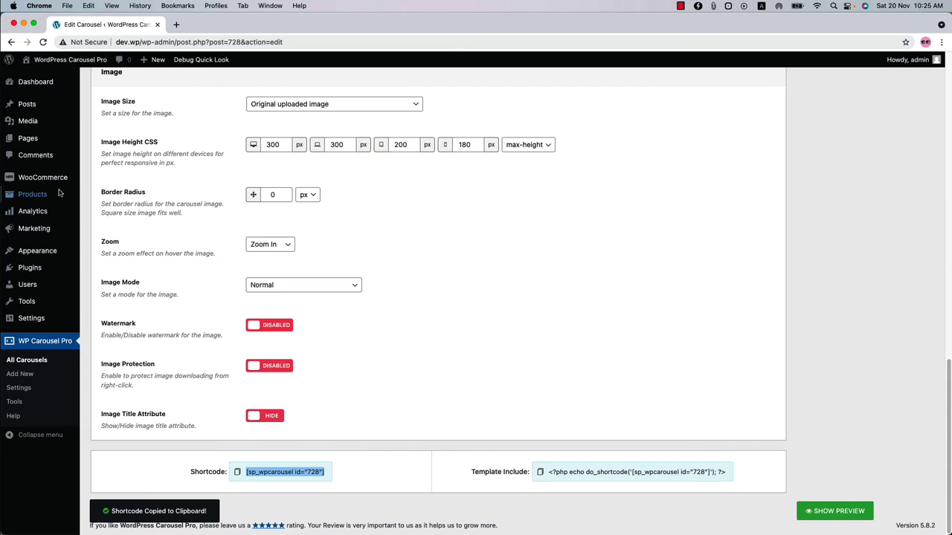
- Create a new page in a separate browser tab and paste the shortcode [sp_wpcarousel id="728"] into its body
left_click(102, 154, "super")
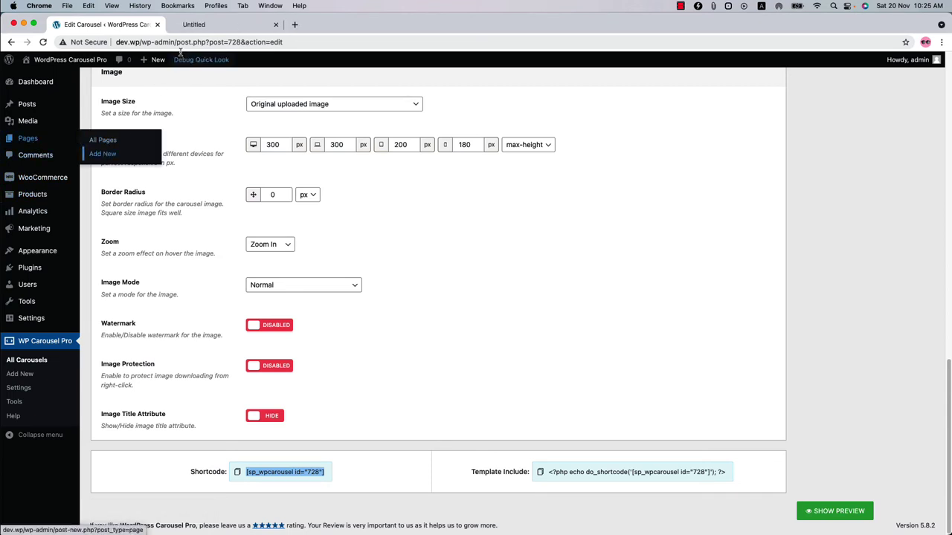
left_click(208, 23)
left_click(273, 144)
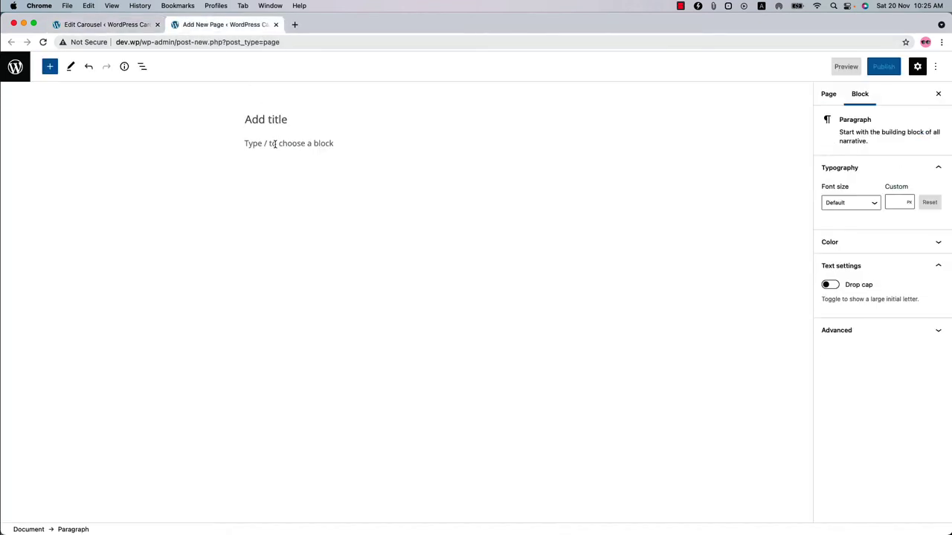
key("super+v")
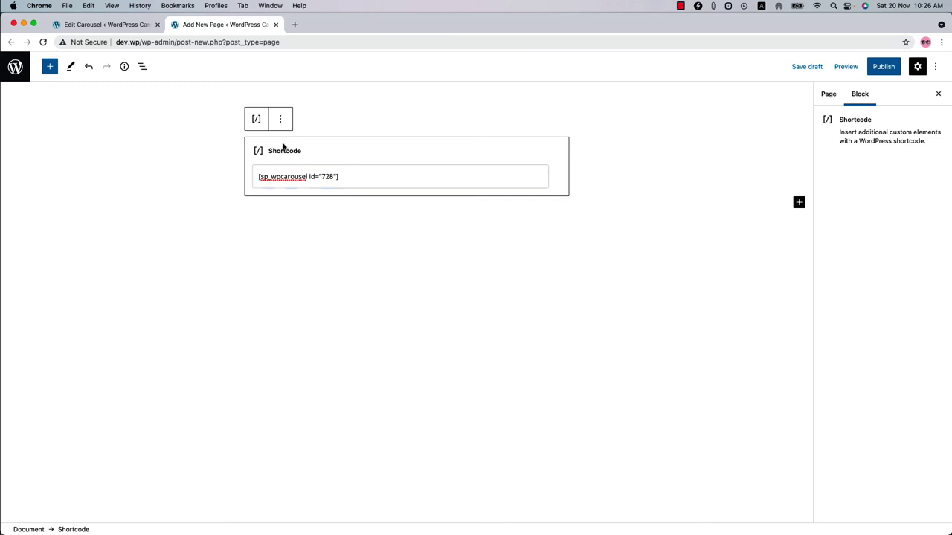
- Publish the page containing the gallery shortcode and view it on the site
left_click(884, 66)
left_click(869, 67)
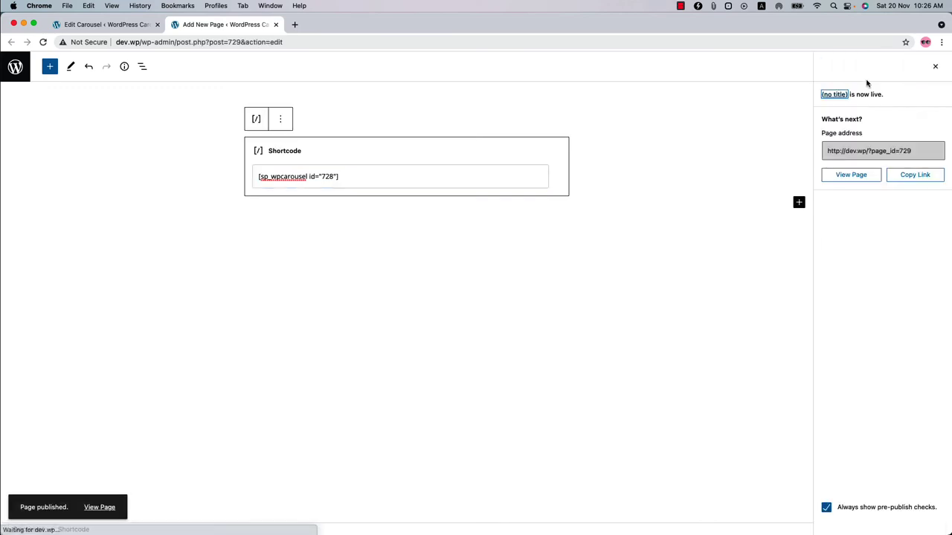
left_click(864, 179)
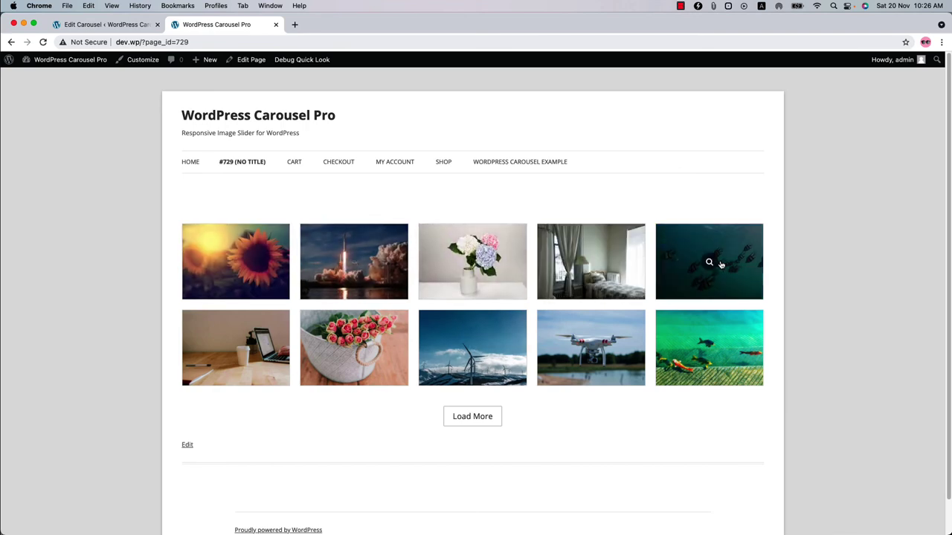
- Load the remaining gallery images on the published page, view the Flower image in the lightbox, and close it
left_click(472, 416)
scroll(616, 479, "down", 3)
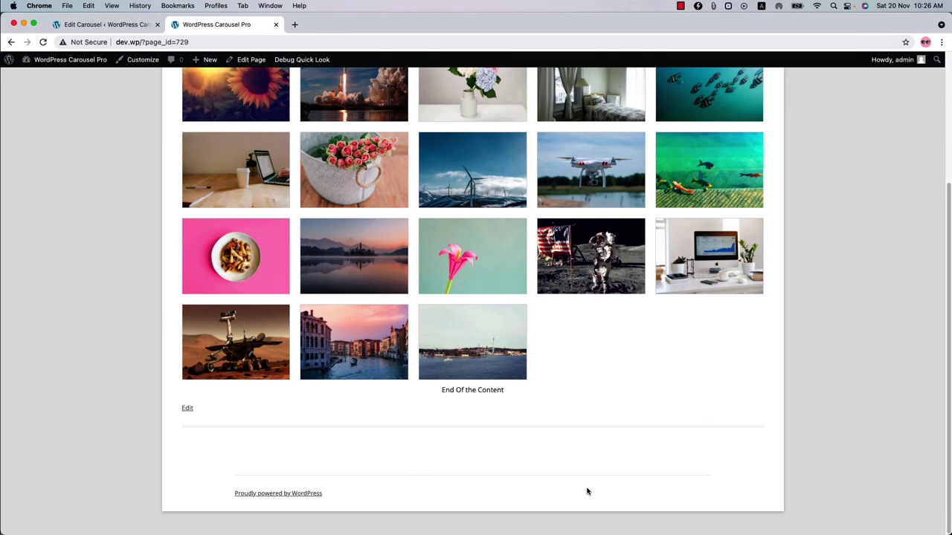
left_click(481, 257)
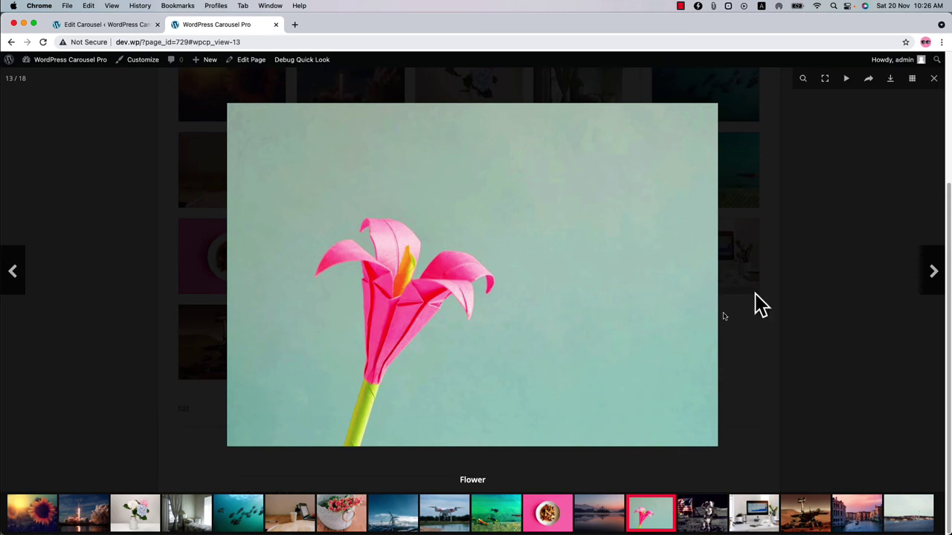
left_click(913, 87)
left_click(913, 87)
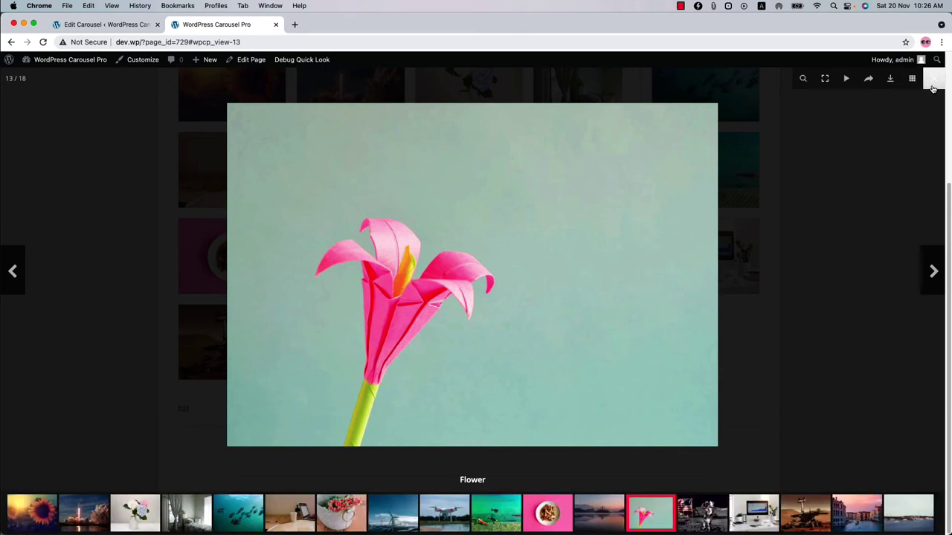
left_click(934, 80)
- Return to the gallery's edit page and examine the typography settings for the section title, caption and description fonts
left_click(112, 24)
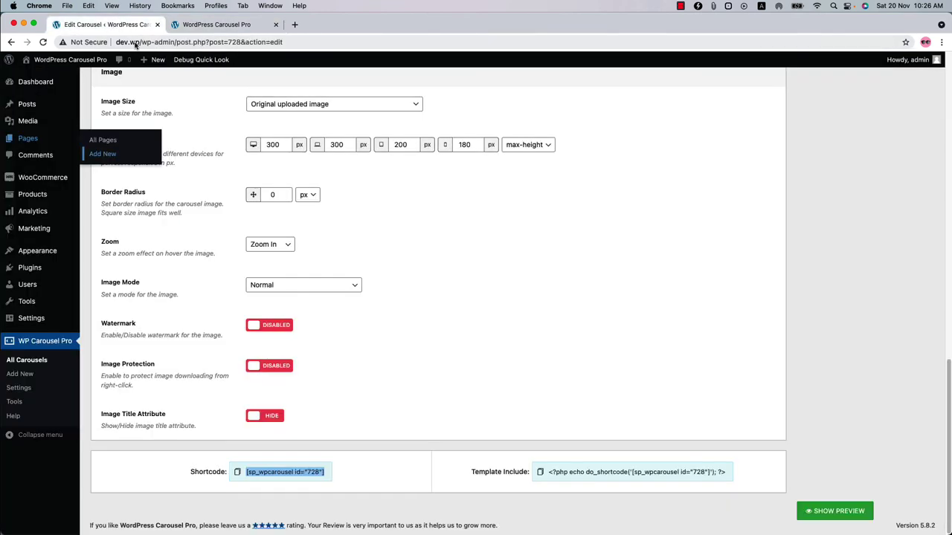
scroll(402, 350, "up", 15)
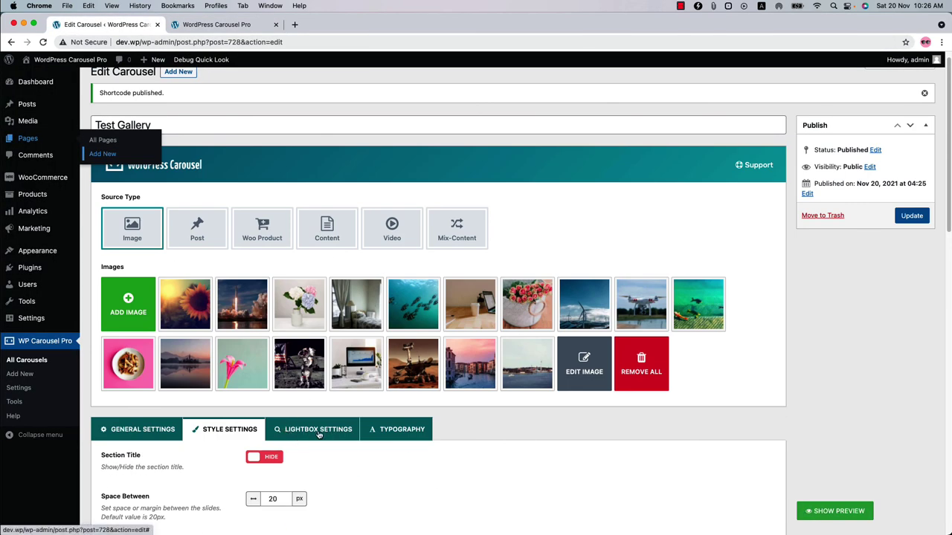
scroll(487, 454, "down", 5)
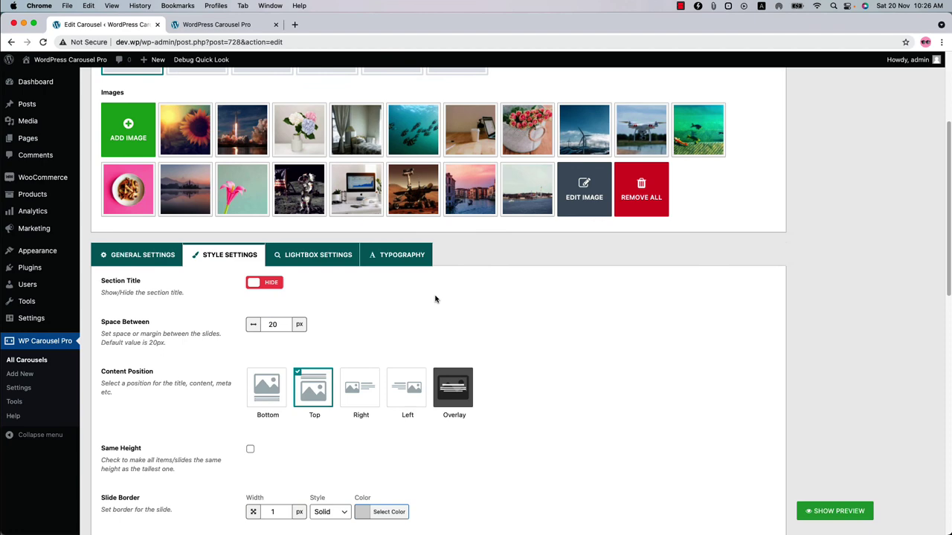
left_click(396, 257)
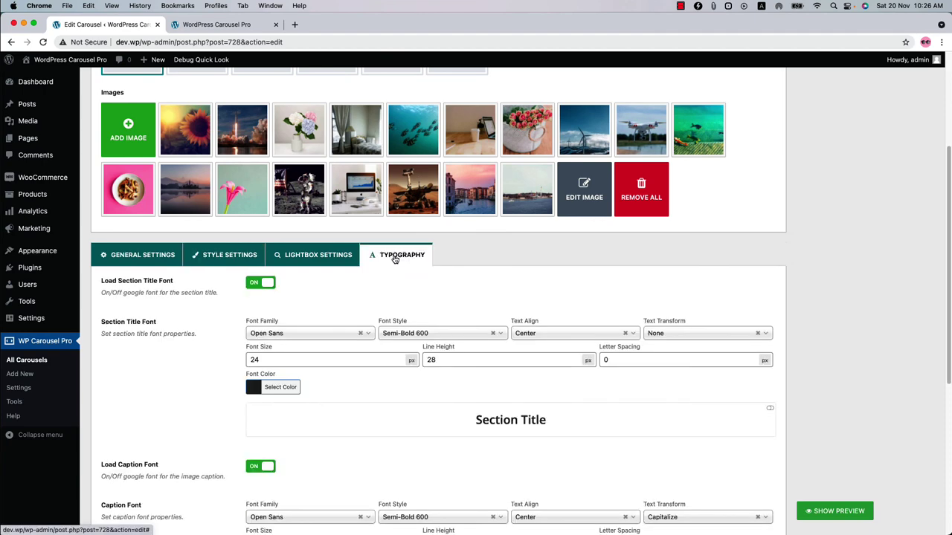
scroll(350, 400, "down", 5)
scroll(355, 333, "up", 5)
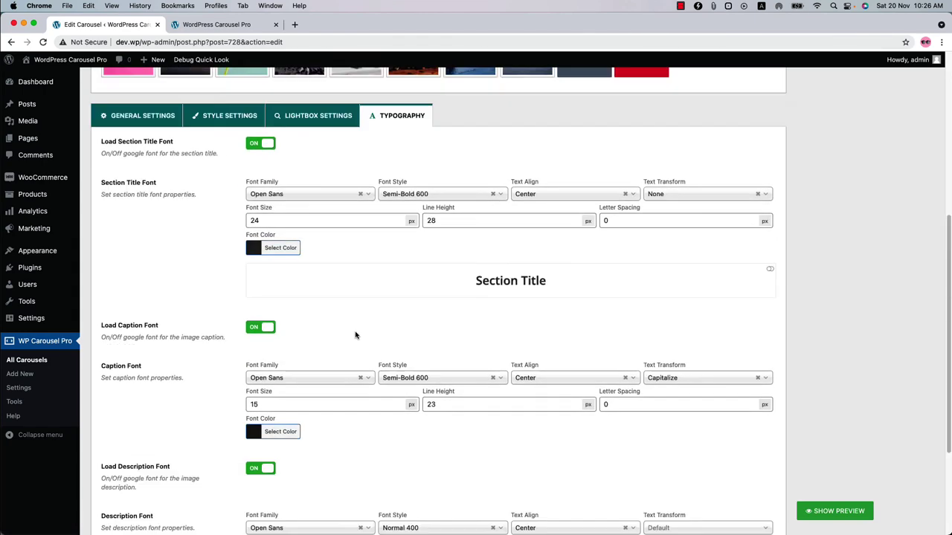
scroll(168, 347, "down", 5)
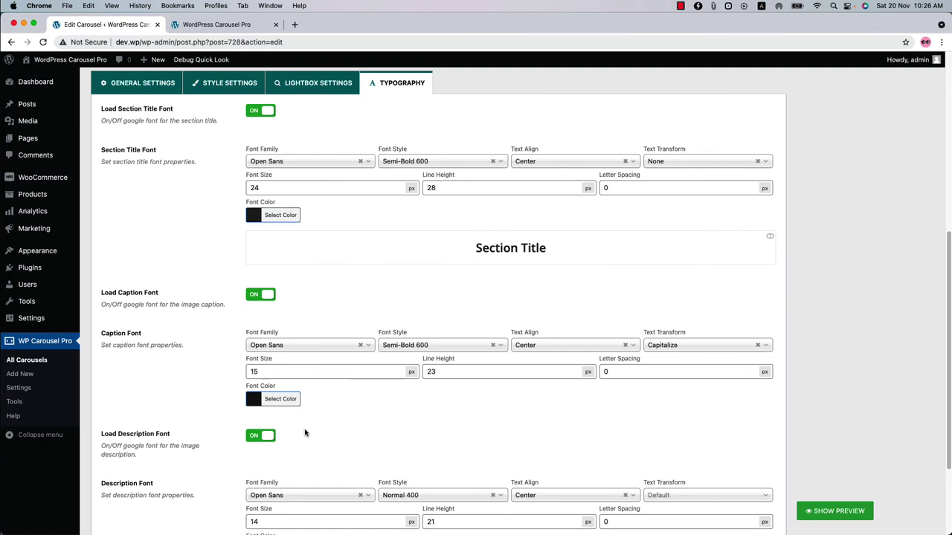